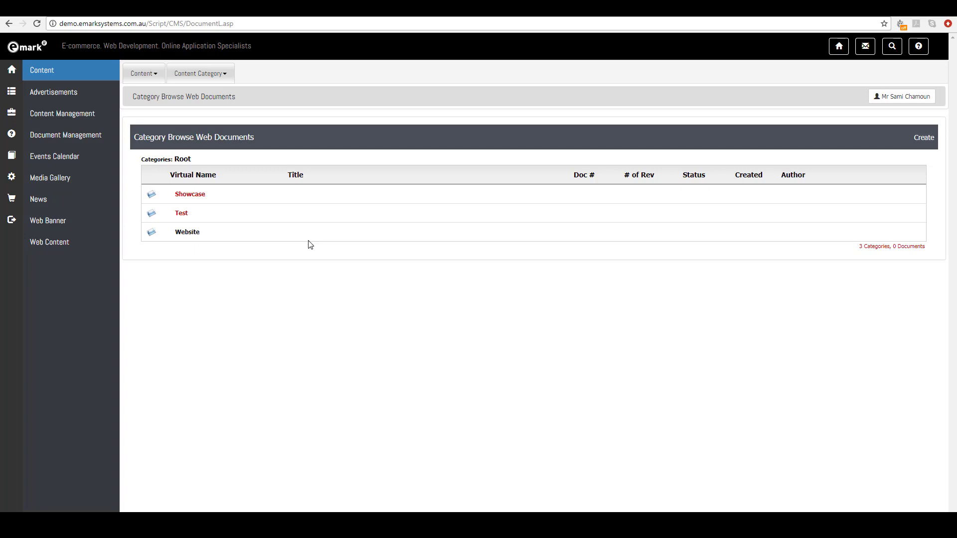
Open the test-content-page document in the Website category and bring up its editable properties.
click(182, 233)
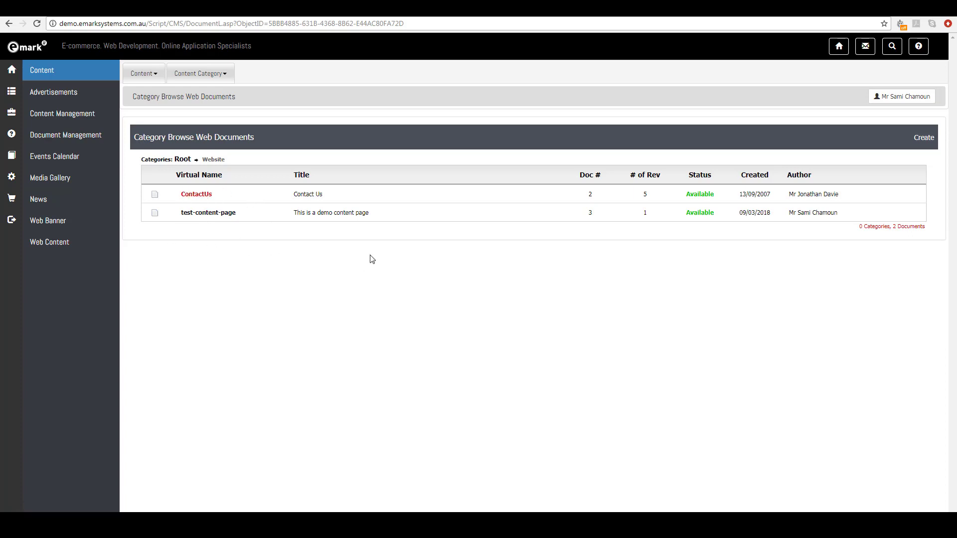
click(208, 213)
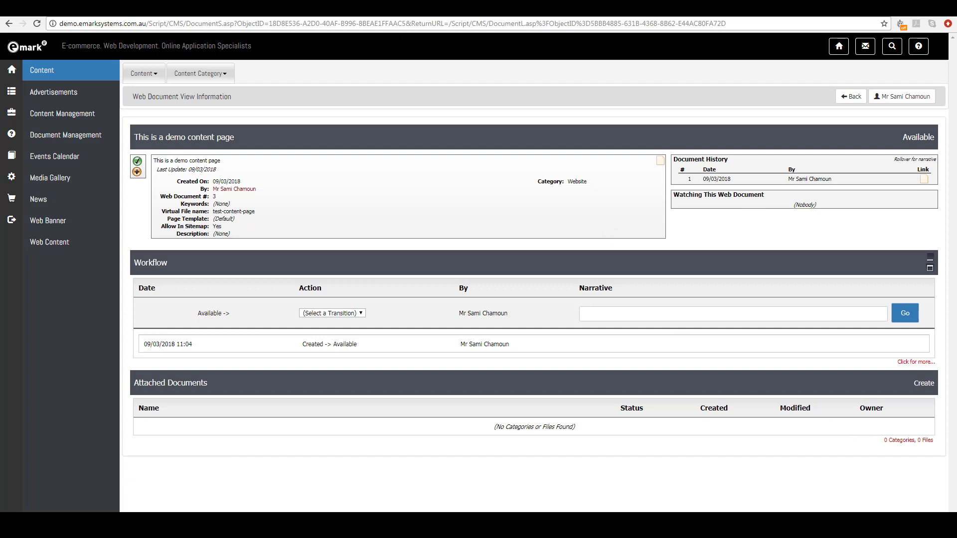
click(138, 163)
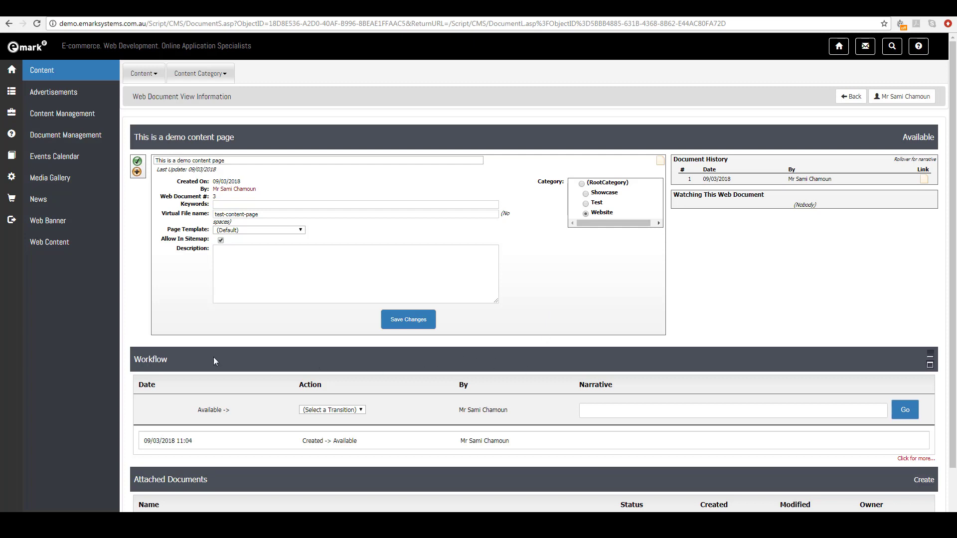
Check out the demo content page through its workflow.
click(318, 412)
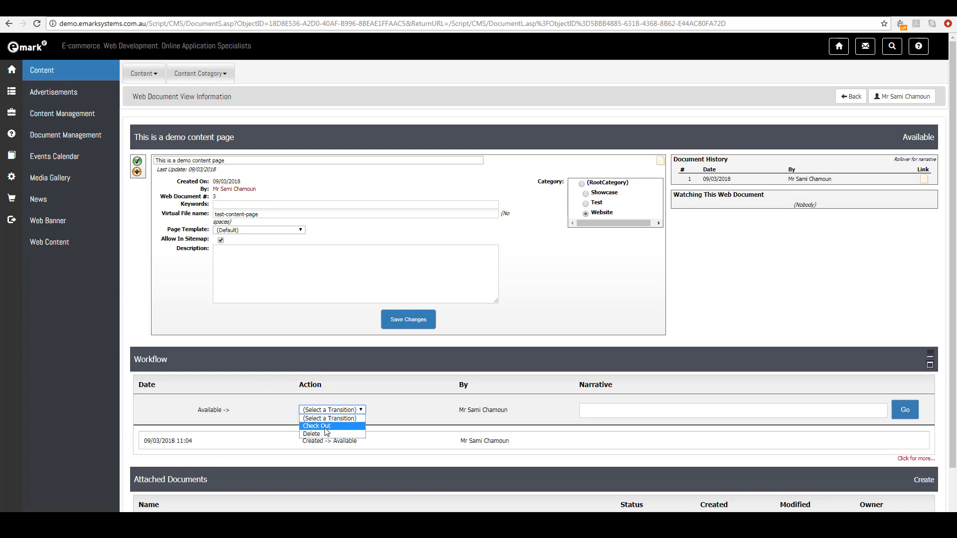
click(324, 429)
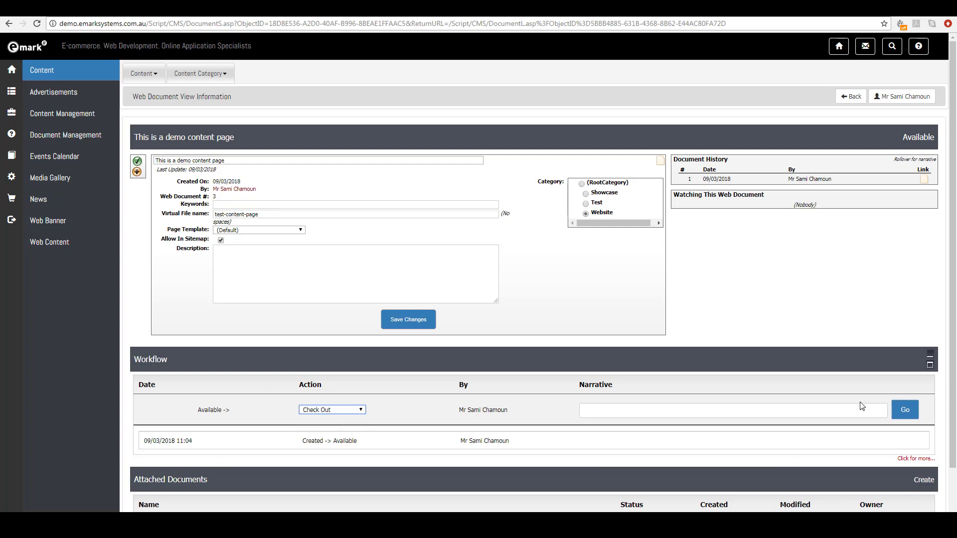
click(904, 410)
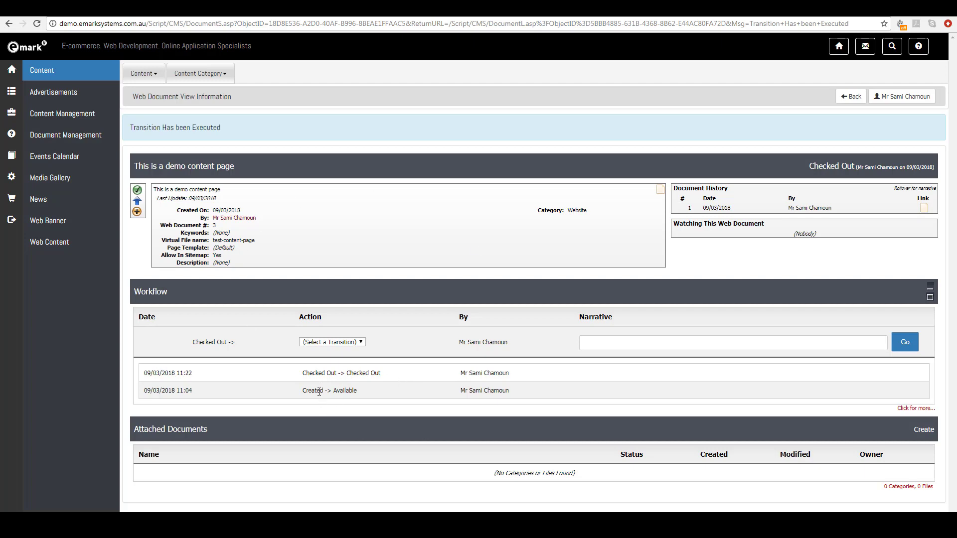
Run the Update + workflow transition on the checked-out page to open its content editor.
click(323, 343)
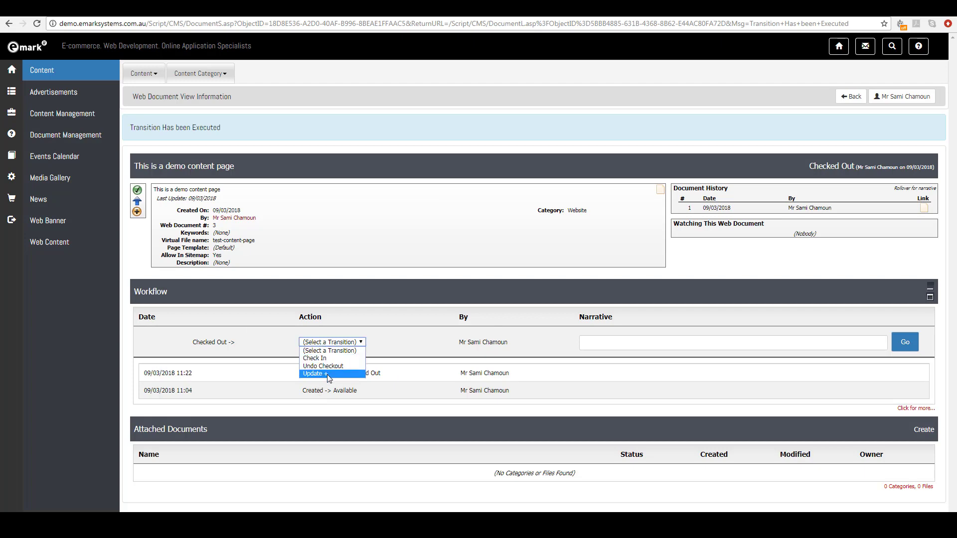
click(257, 341)
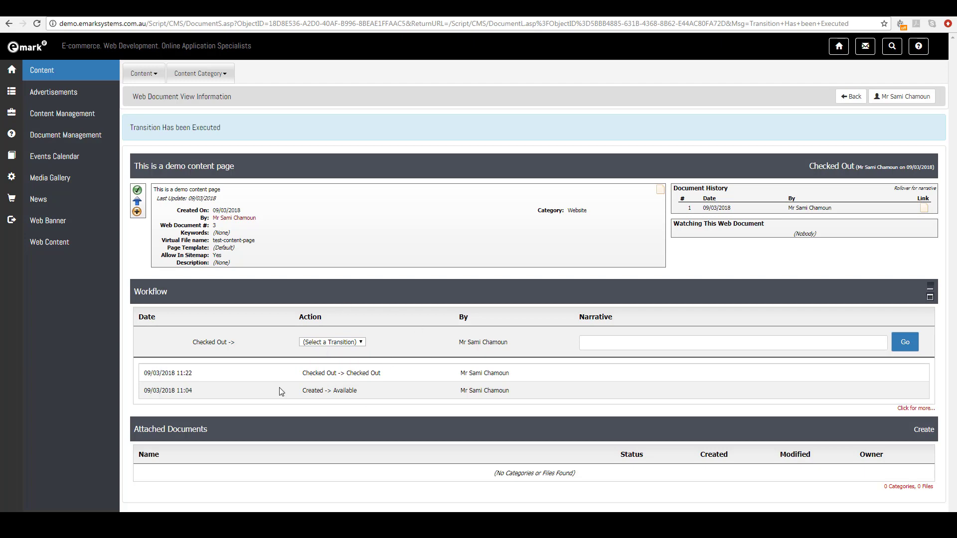
click(351, 344)
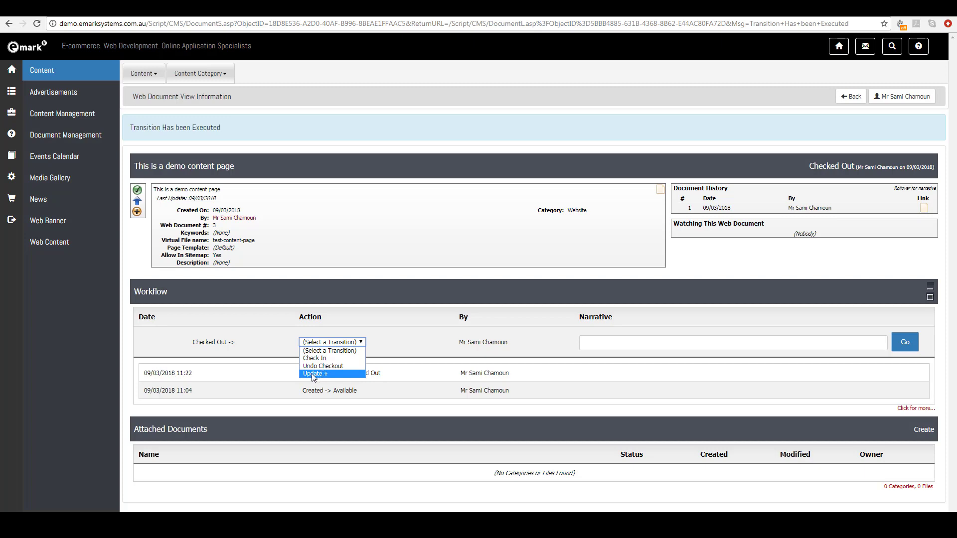
click(329, 375)
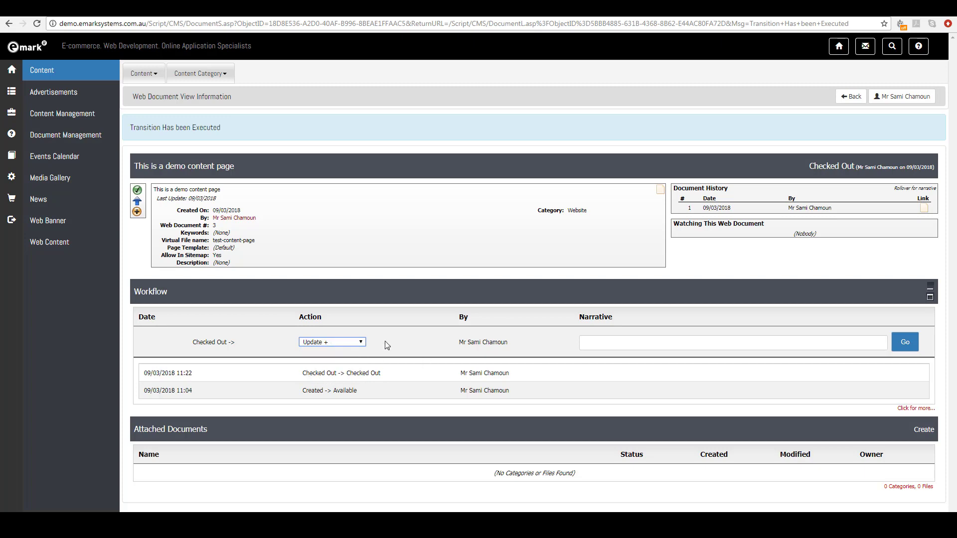
click(905, 344)
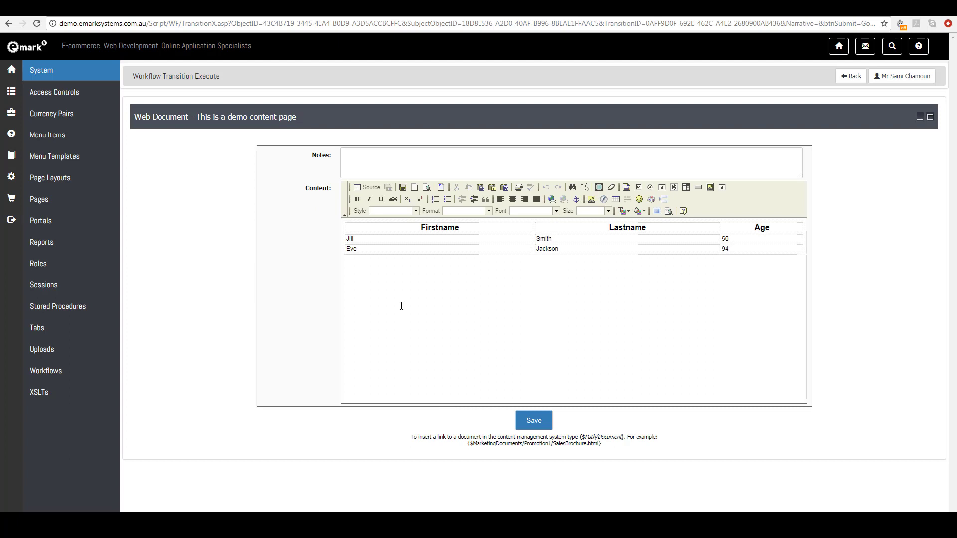
In the HTML source, add a last table row with a person's first name, last name and age 25, and save the content.
click(362, 193)
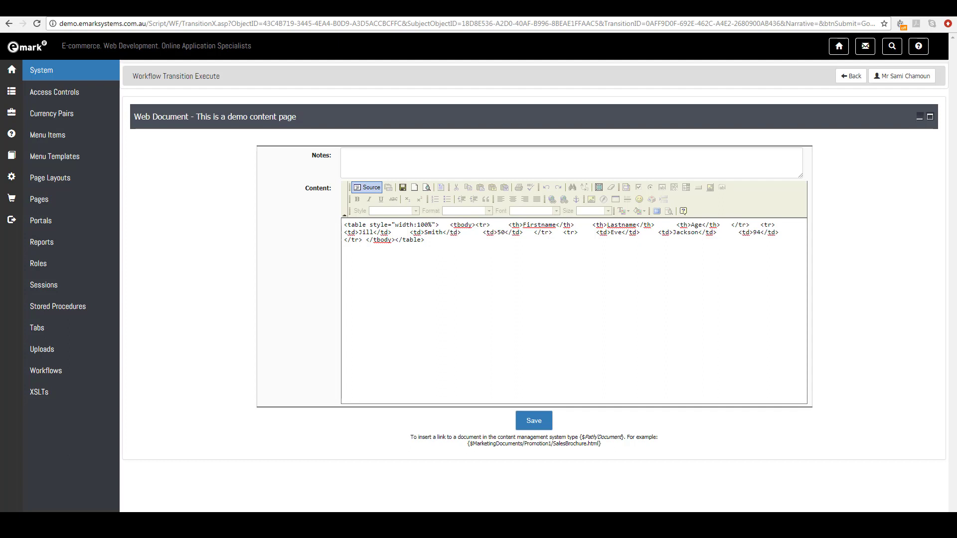
click(362, 238)
key(Return)
key(Return)
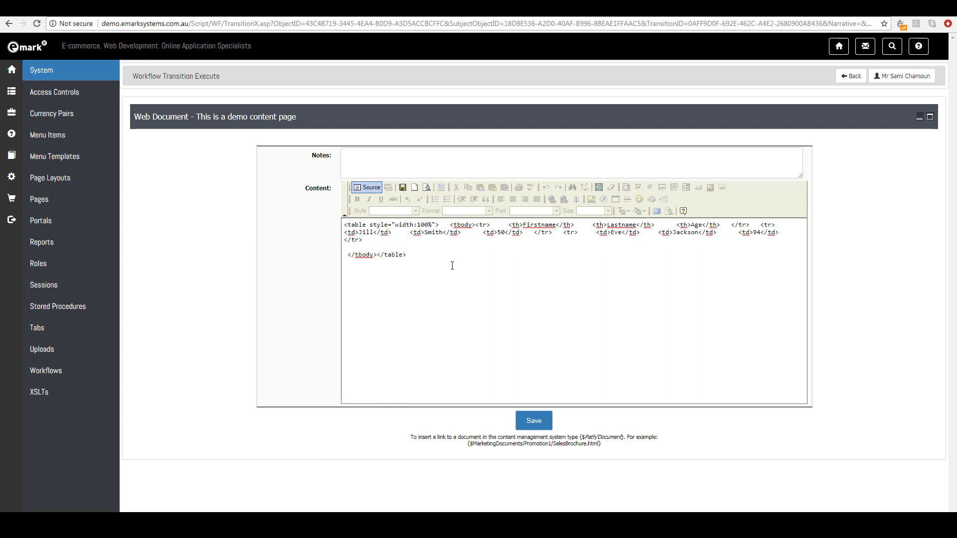
text(<tr>     <td>Bob</td>     <td>Jones</td>     <td>25</td>   </tr>)
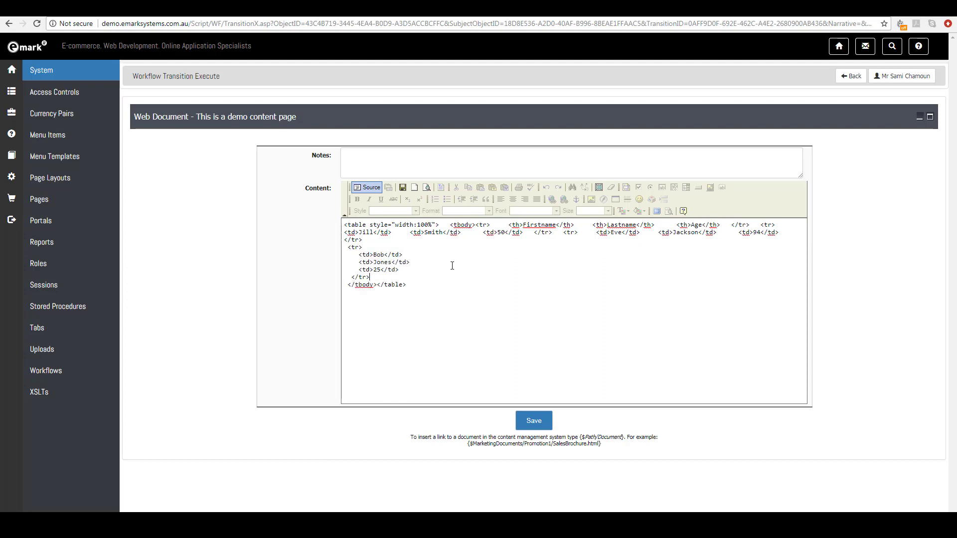
click(365, 188)
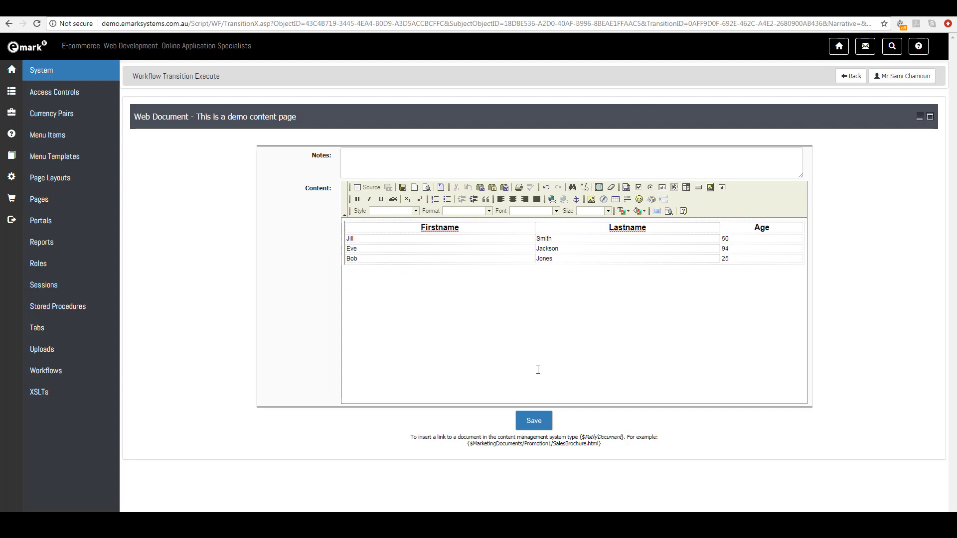
click(533, 422)
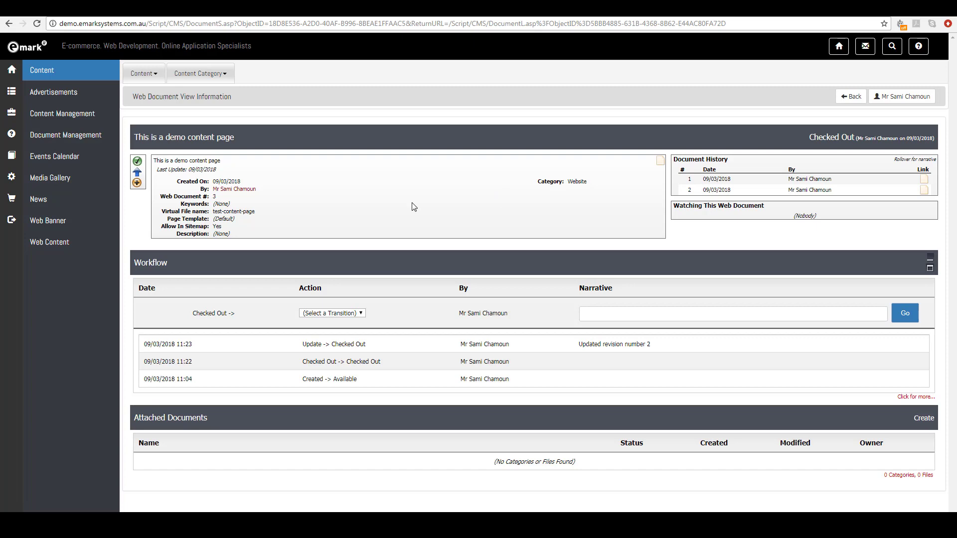
Preview revision 2 of the page on the website, examine the revision ID in its address, and close the preview.
click(660, 162)
click(924, 191)
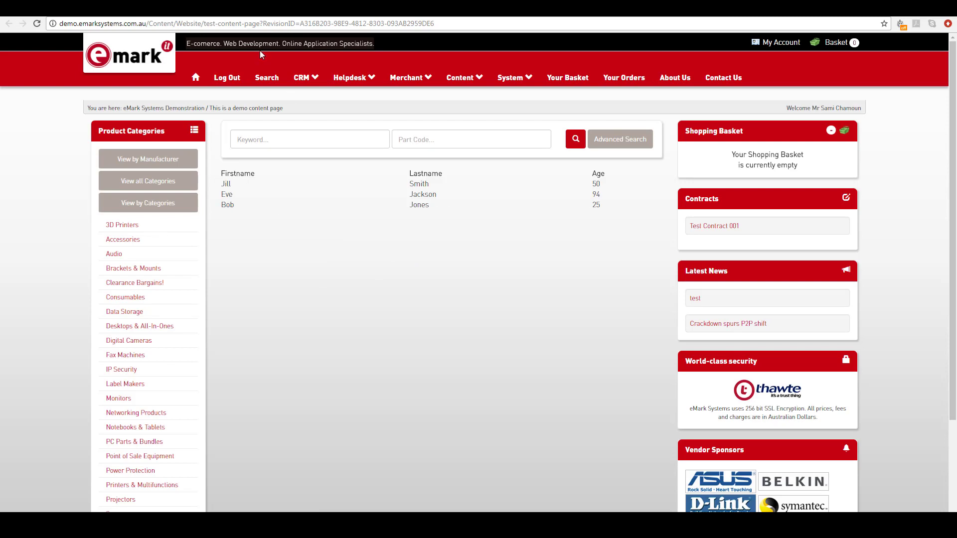
drag(262, 23, 438, 23)
click(464, 23)
key(ctrl+w)
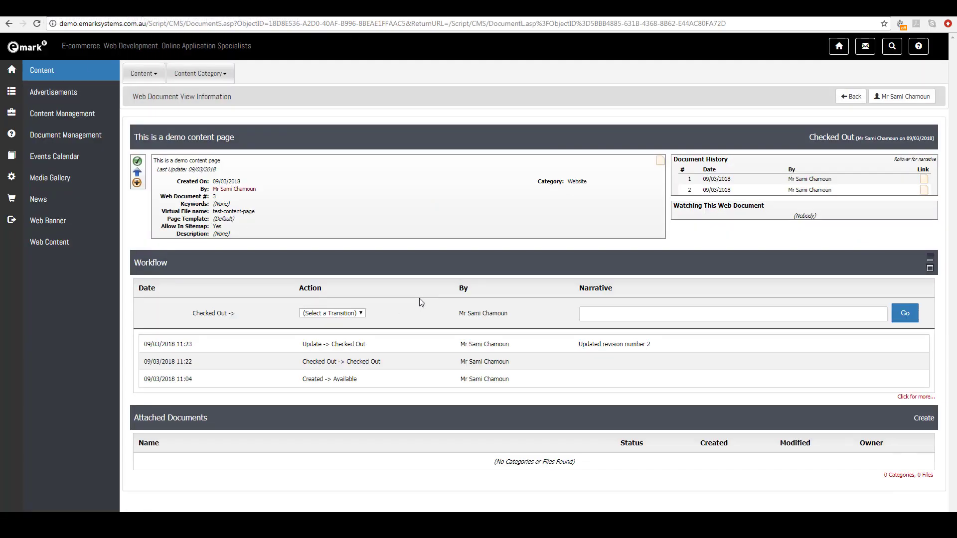
Check in the updated demo content page through its workflow.
click(346, 314)
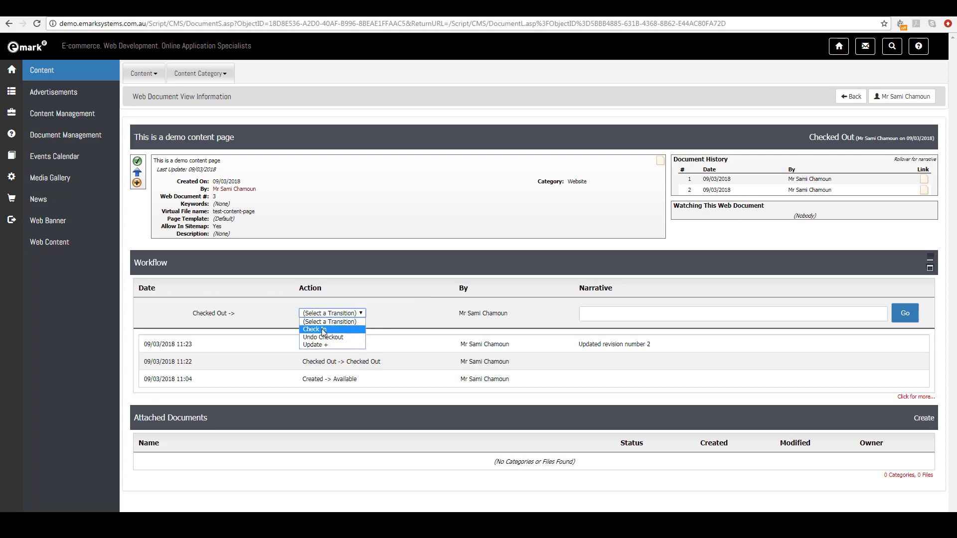
click(324, 329)
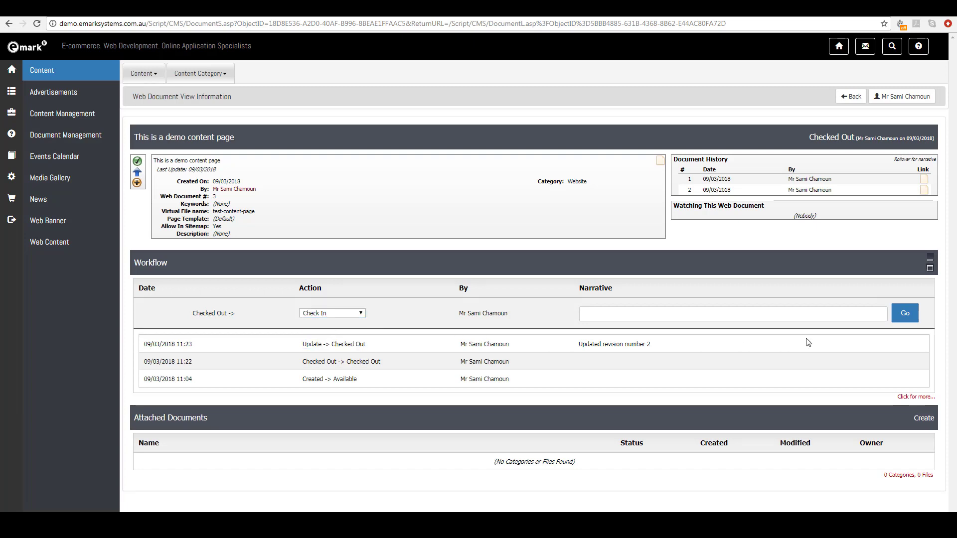
click(905, 314)
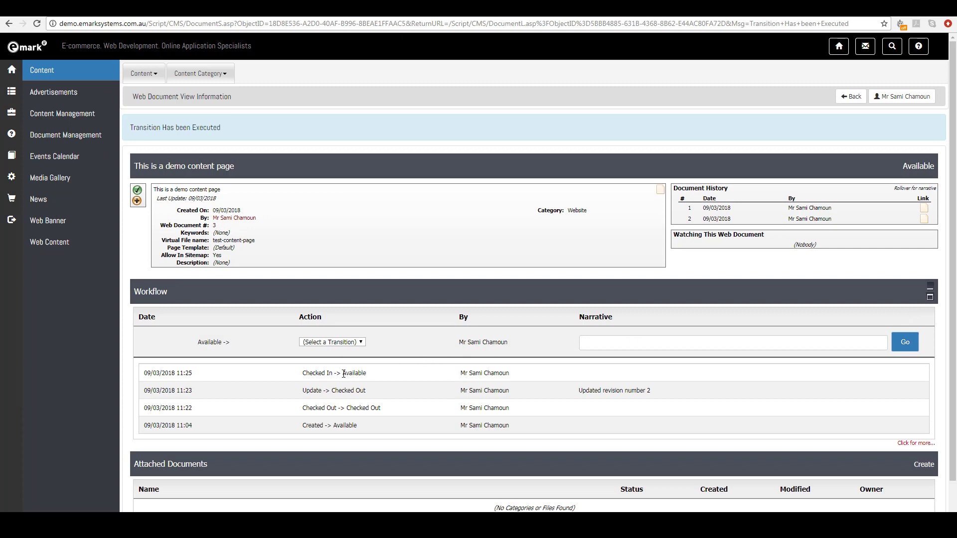
Examine the Checked In workflow entry, view the published test-content-page on the website, and return to the document's details.
double_click(361, 373)
click(370, 377)
click(661, 194)
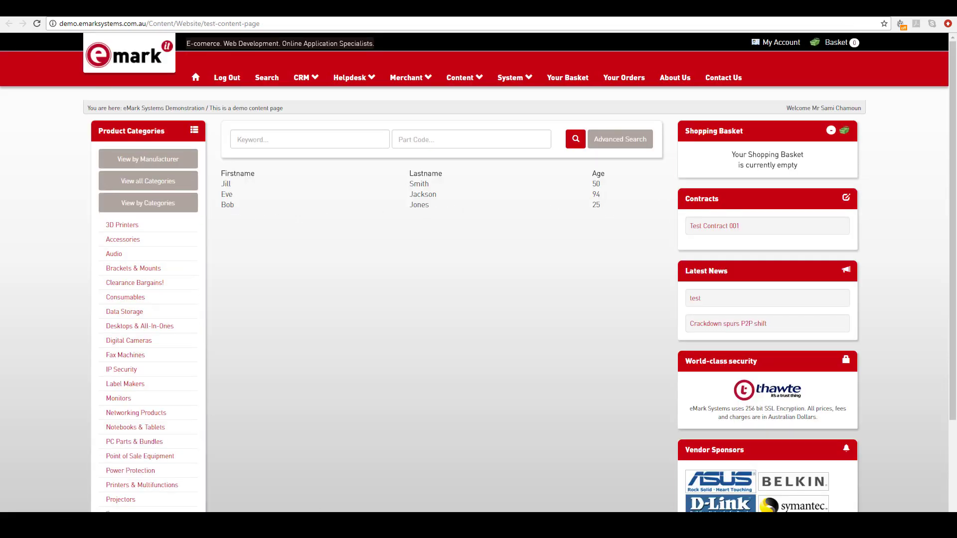
key(alt+Left)
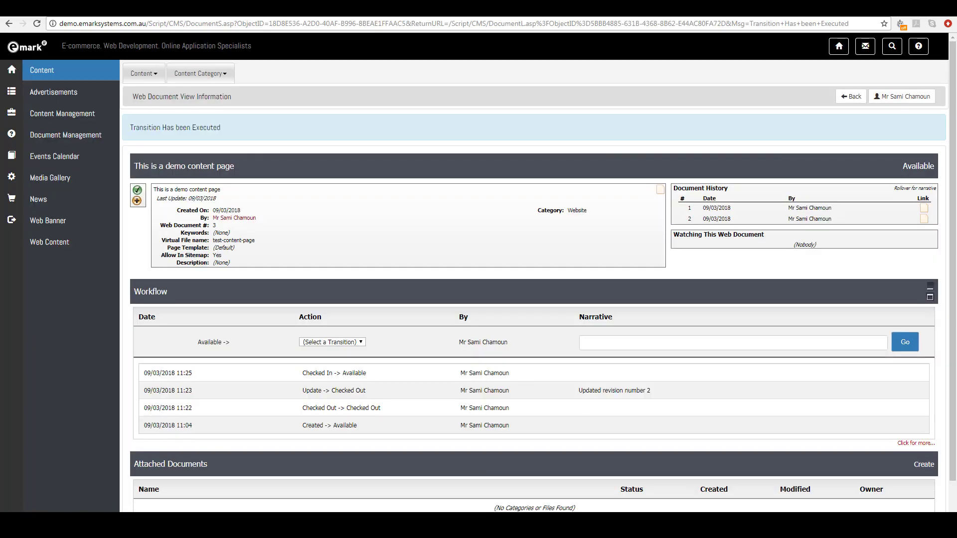